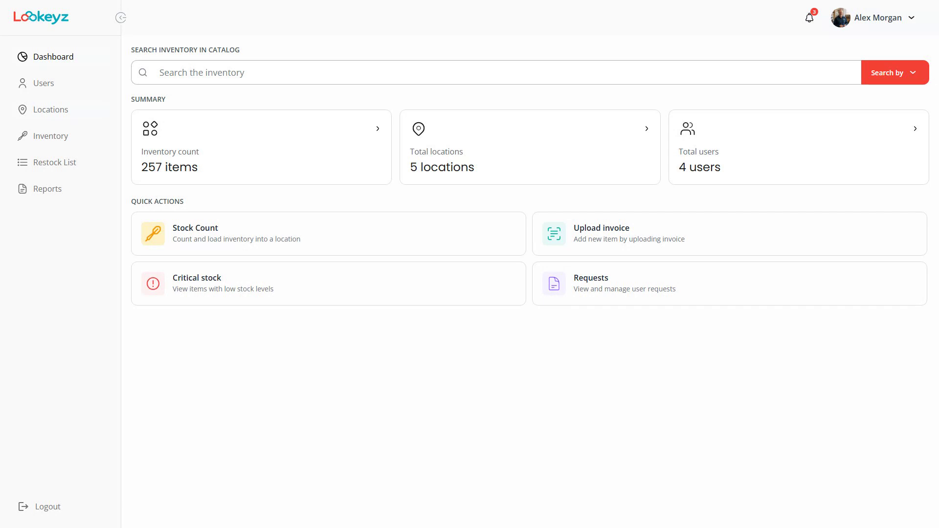
Go to the Locations page listing Office, Store, Van 1, Van 2 and Warehouse.
left_click(51, 110)
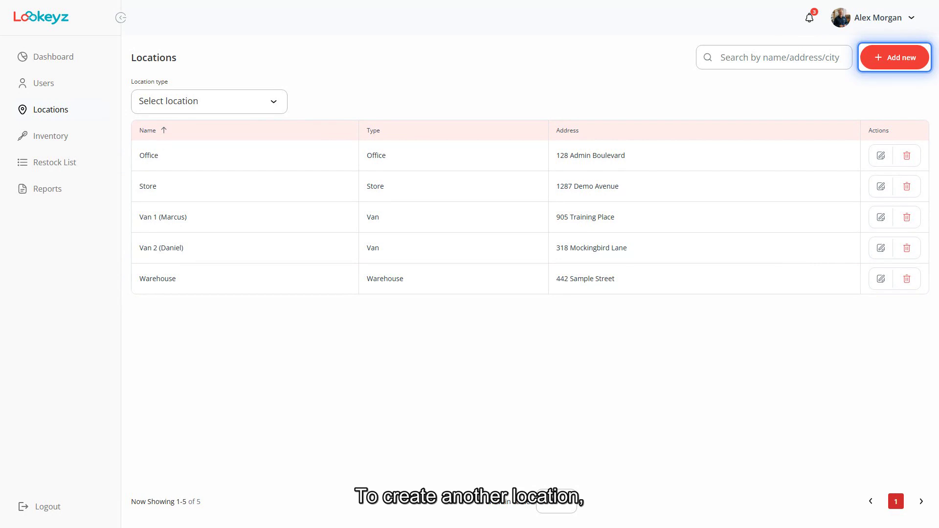
Start a new location with the + Add new button on the Locations page.
left_click(895, 57)
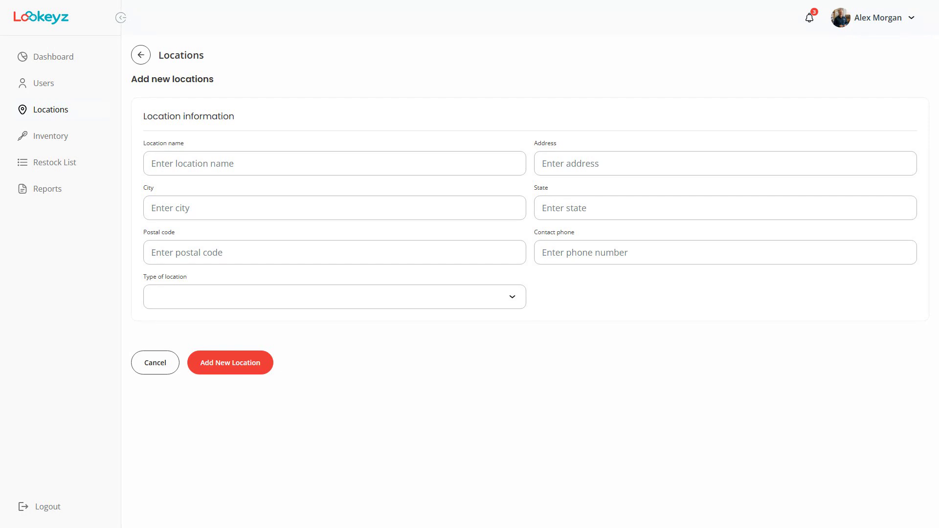
Enter the location name 'Van 3' with its street address, city, state and postal code.
type("Van 3 (Jason)")
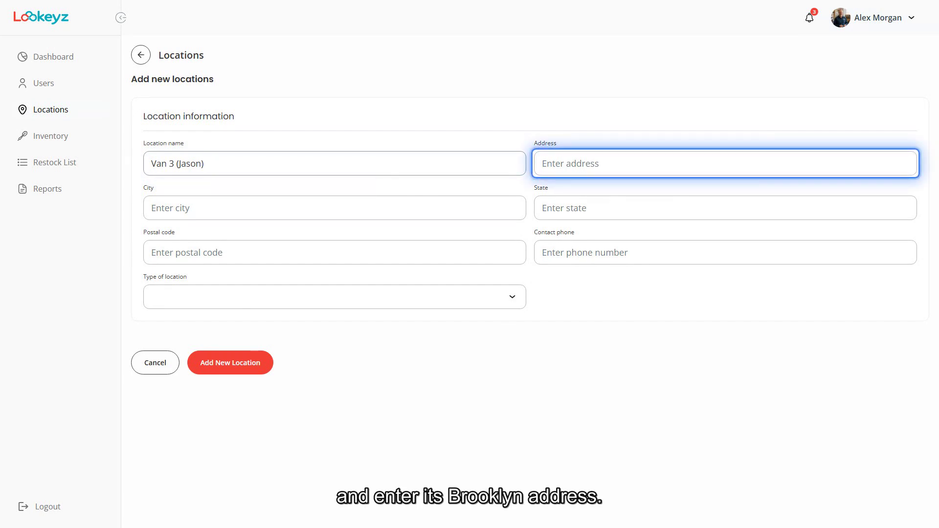
left_click(725, 164)
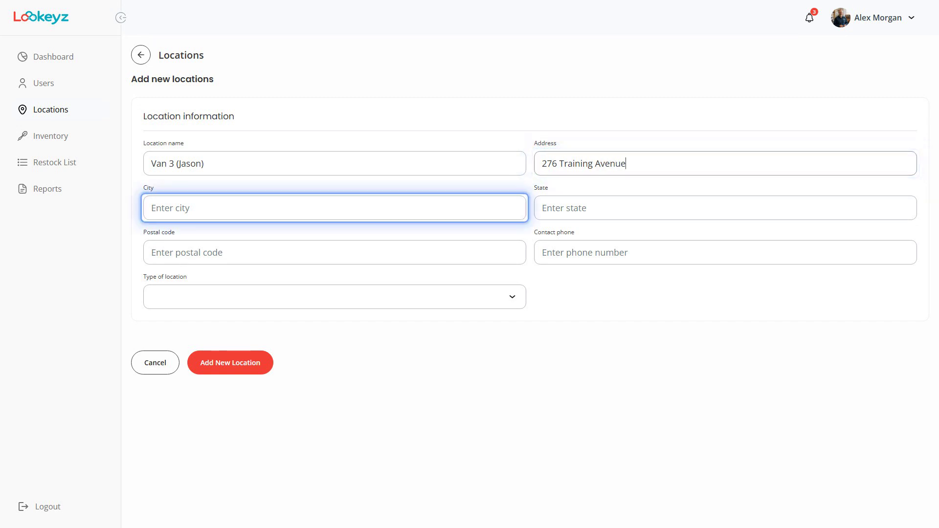
left_click(334, 208)
type("Brooklyn")
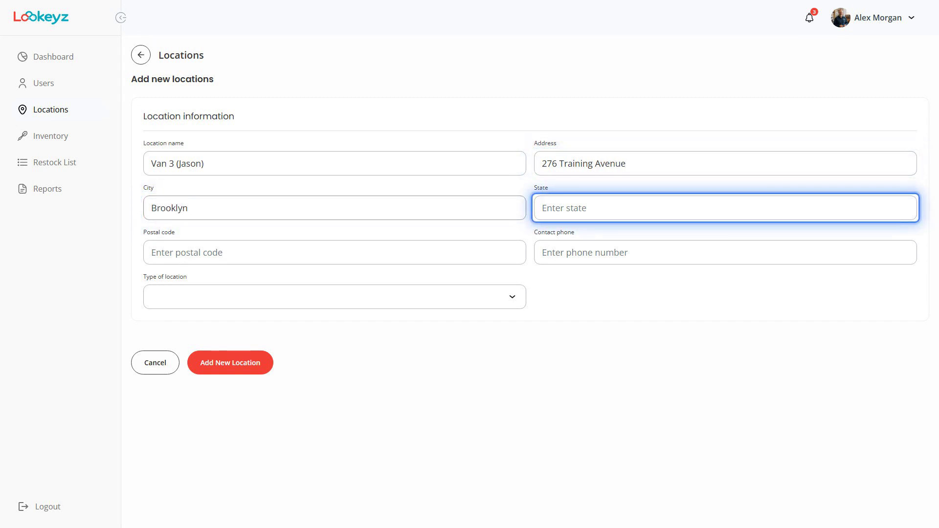
left_click(726, 208)
type("NY")
left_click(335, 252)
type("11201")
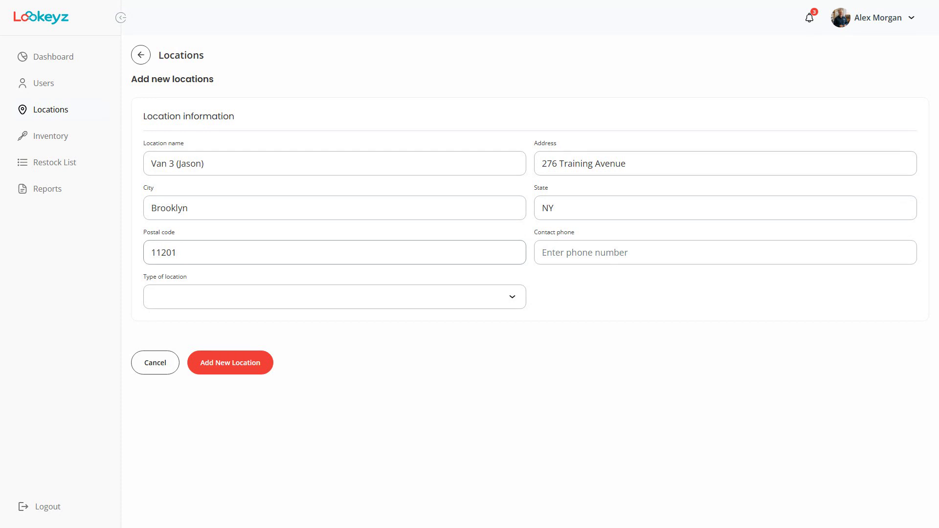
Set the location type to Store and save the new location.
left_click(335, 297)
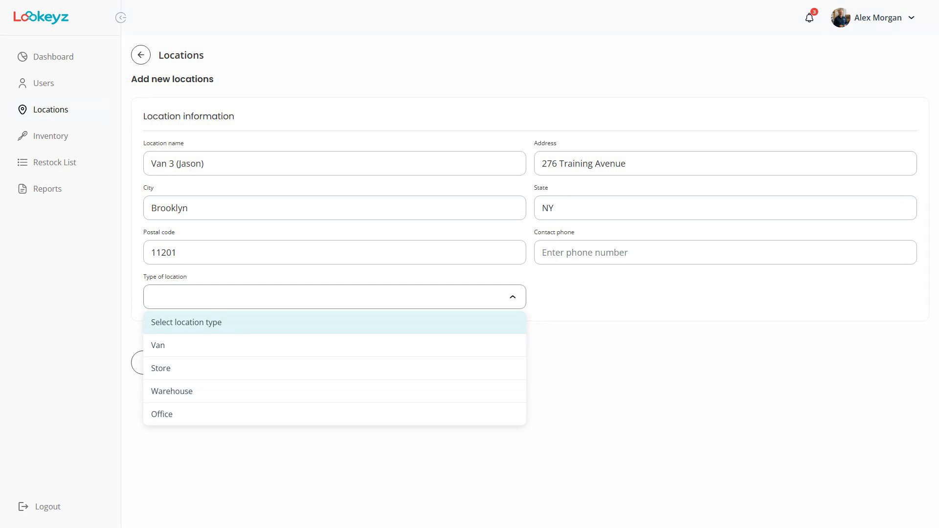
left_click(335, 369)
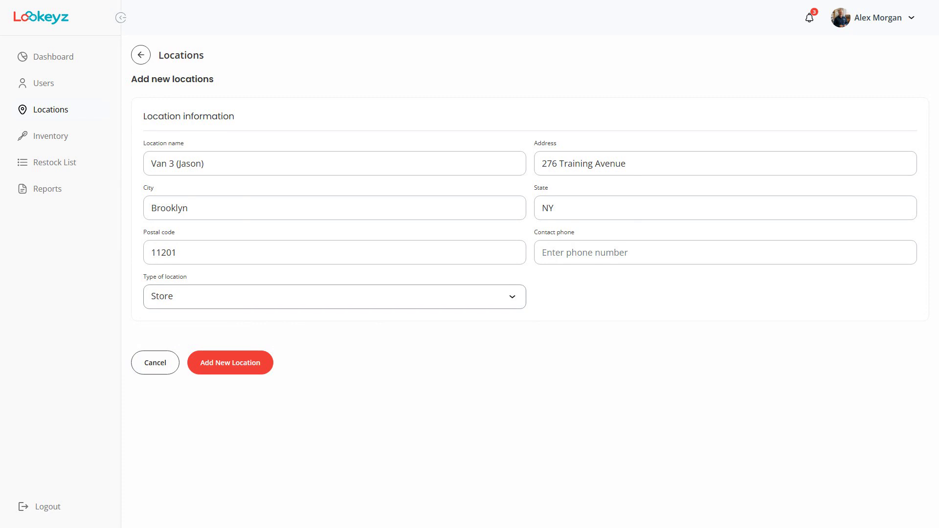
left_click(231, 363)
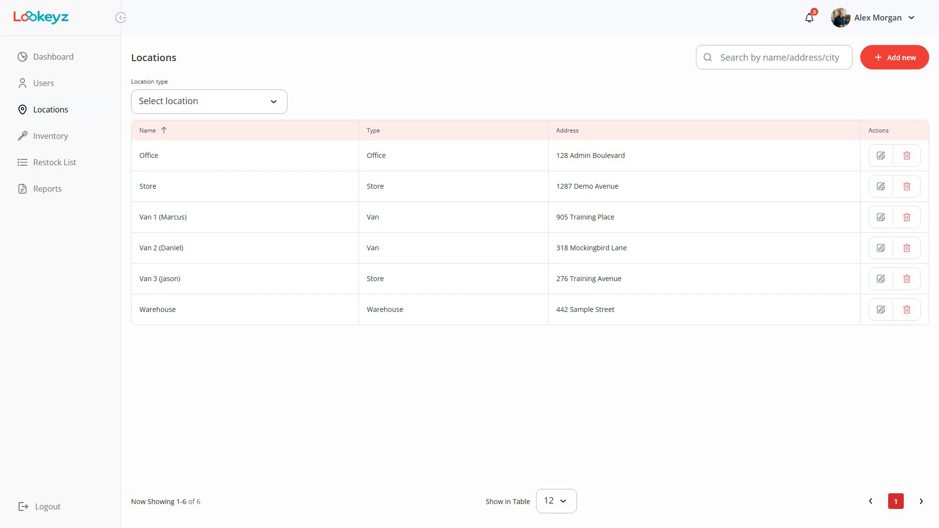
Open the Van 3 location's edit form from the Locations table.
left_click(881, 279)
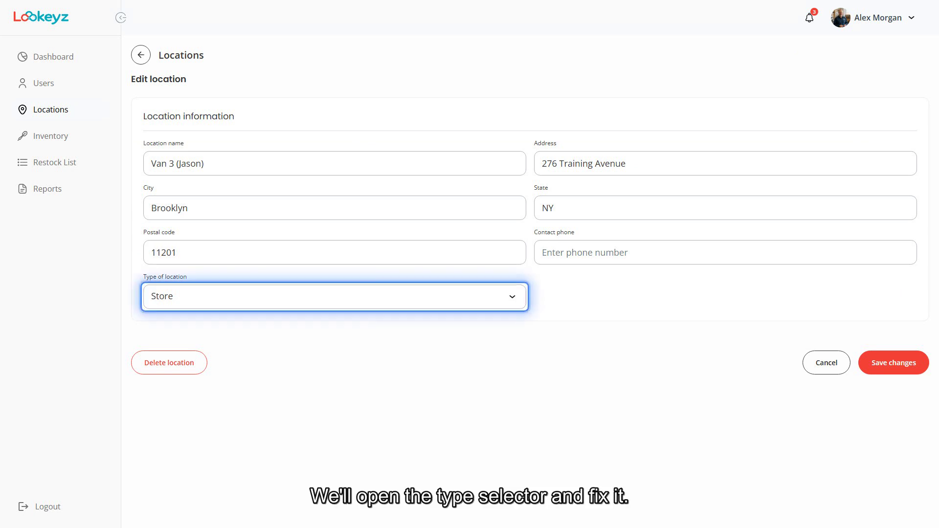
Switch the Van 3 location's type to Van and save the change.
left_click(335, 297)
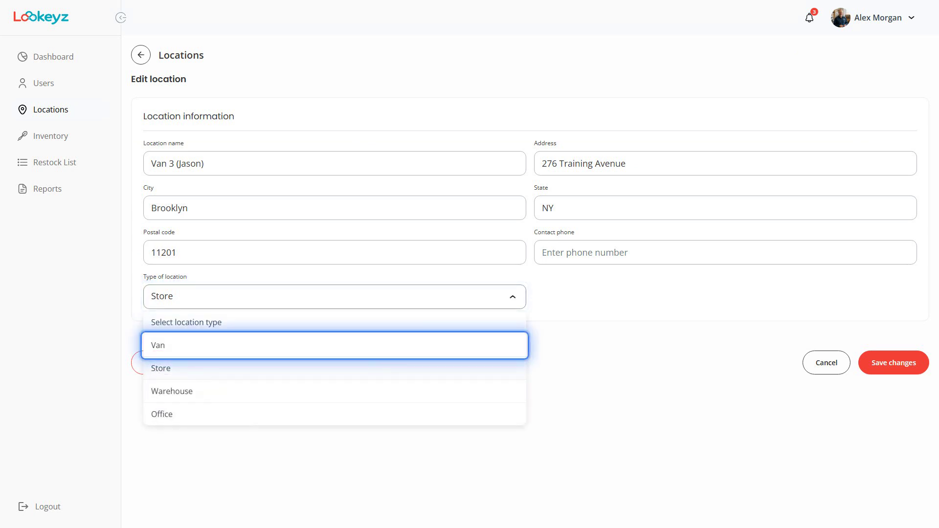
left_click(334, 345)
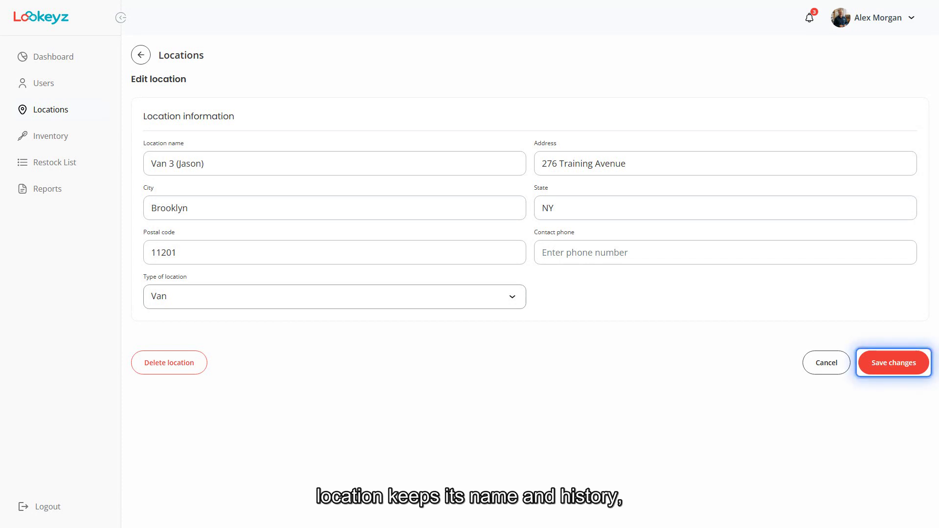
left_click(894, 363)
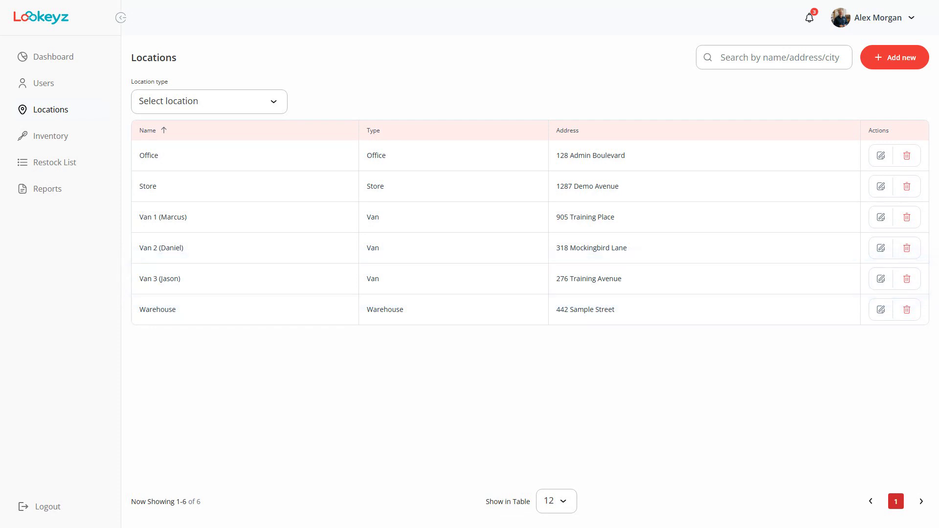
Go to the Users page listing the four existing workers.
left_click(43, 83)
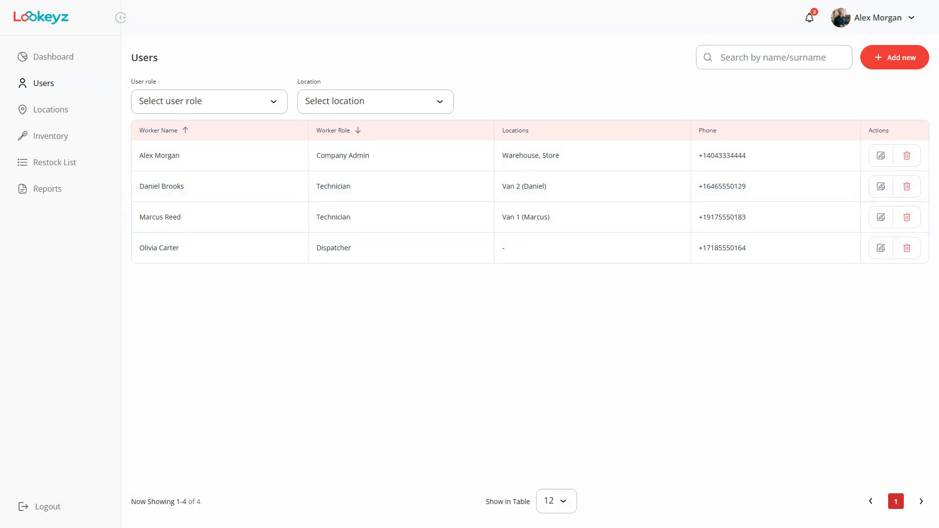
Start a new user and enter the employee's first name, last name and e-mail address.
left_click(895, 58)
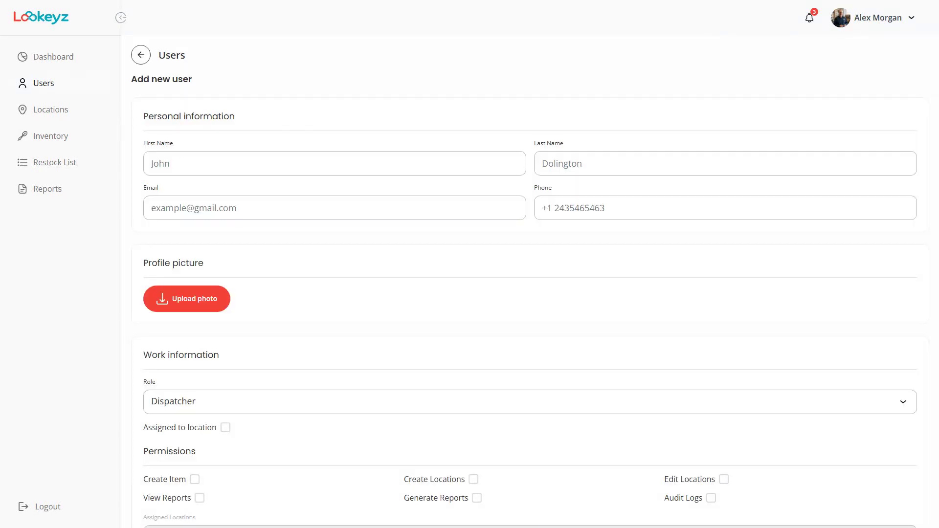
left_click(335, 163)
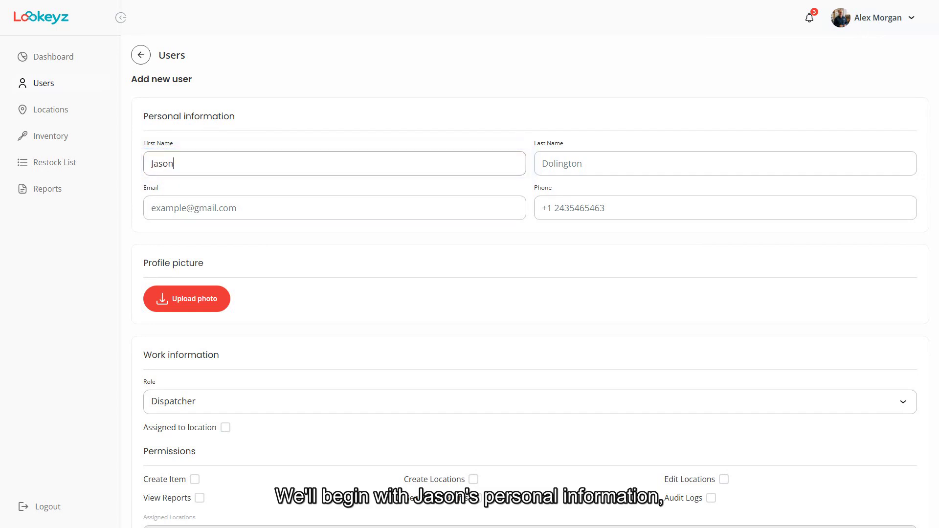
left_click(726, 164)
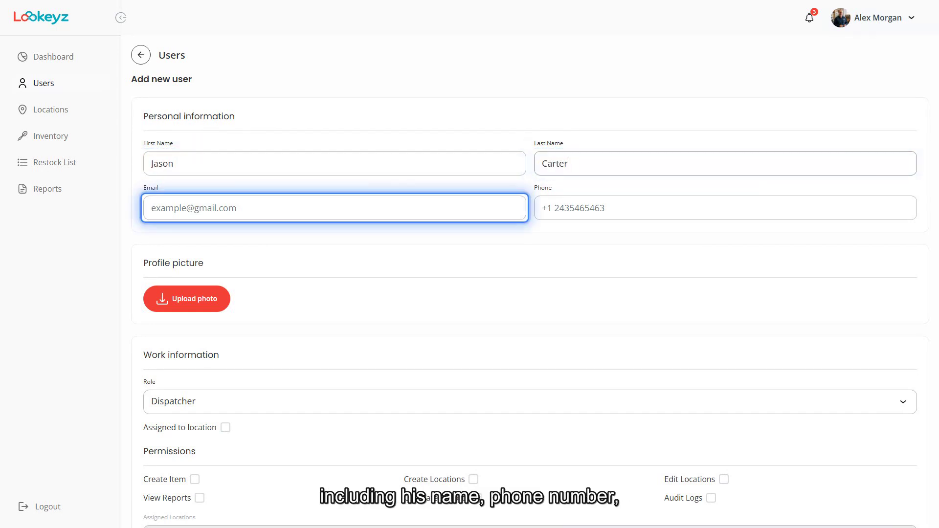
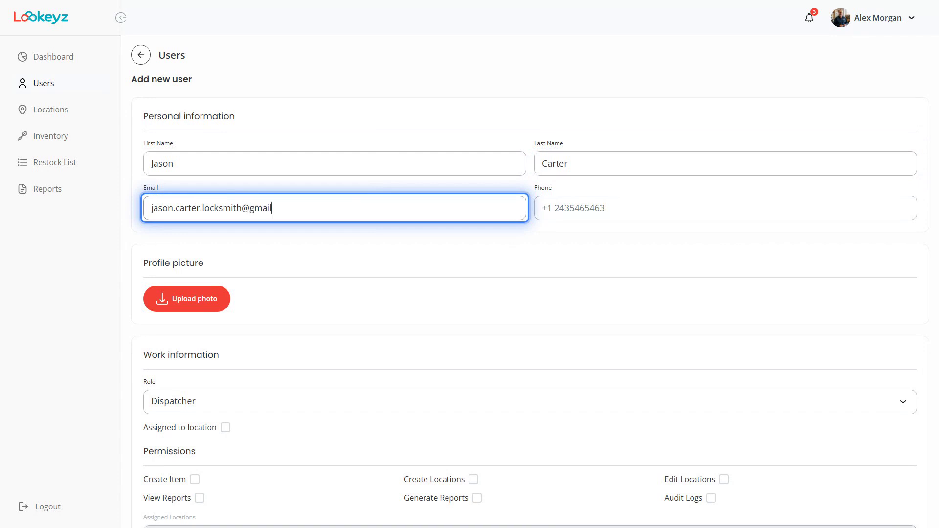
Fill in the employee's phone number and bring up the role choices.
key("Tab")
type("332 555 0189")
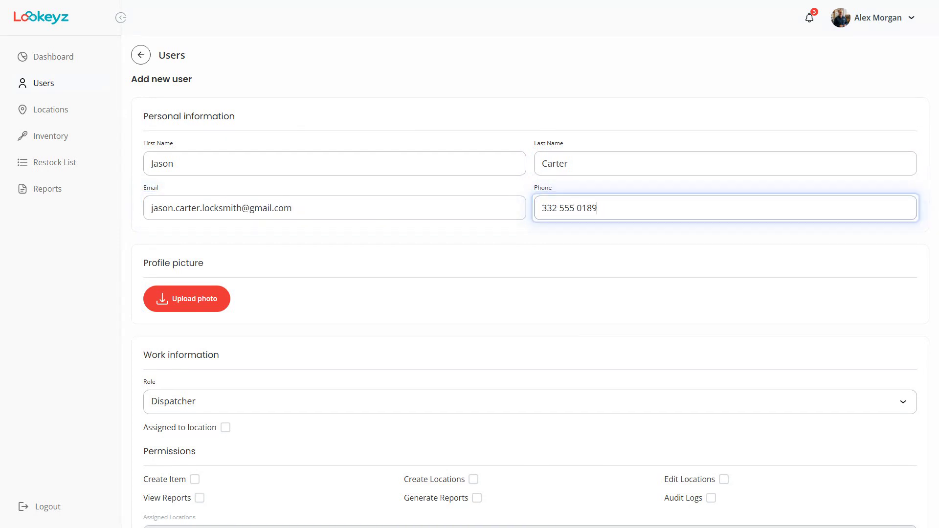
key("Tab")
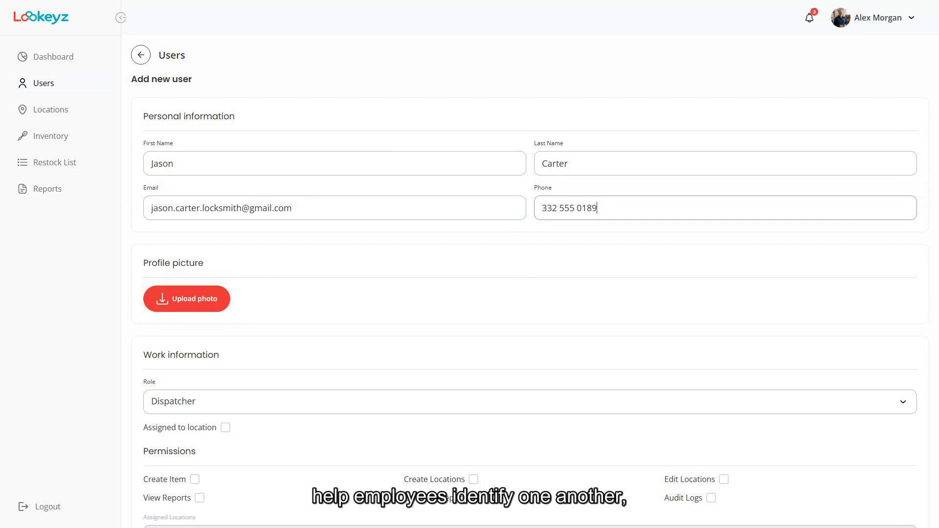
scroll(530, 282, "down", 2)
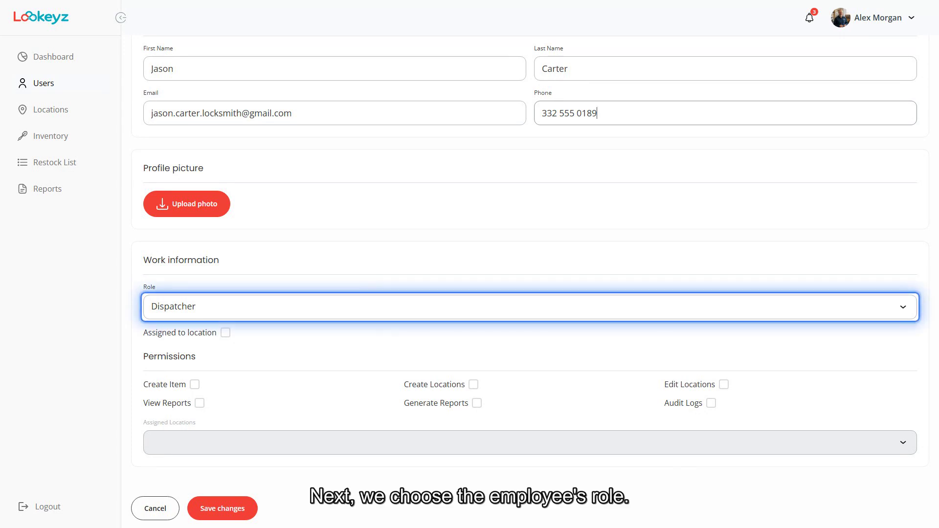
left_click(530, 307)
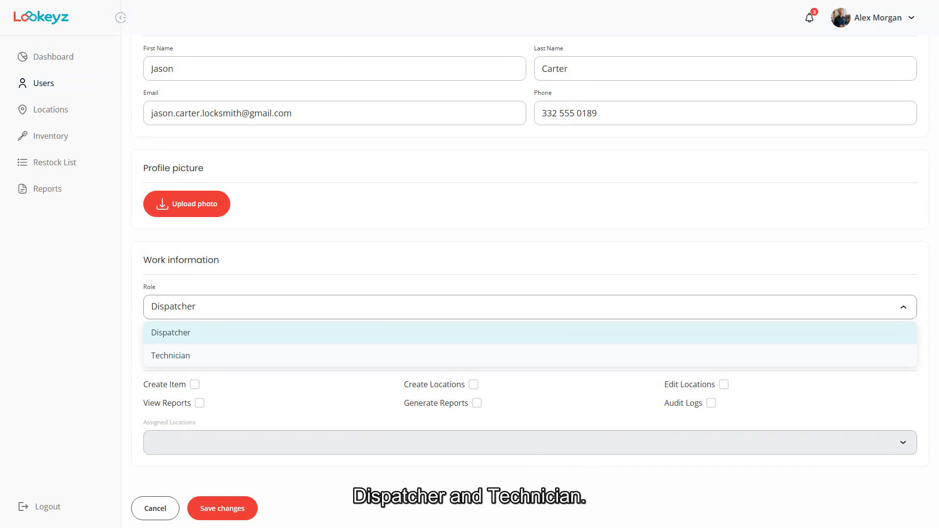
Make the new user a Technician rather than a Dispatcher.
left_click(171, 356)
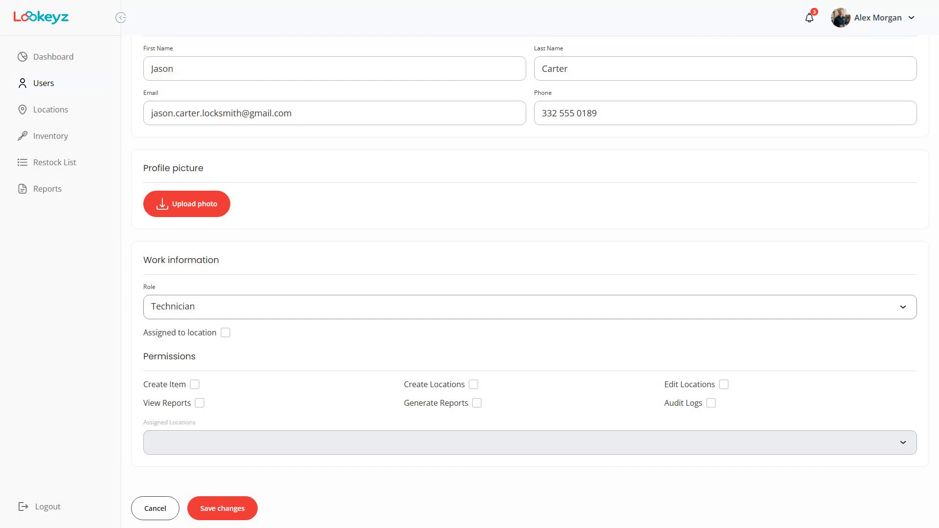
Enable Assigned to location and select Van 3 as the technician's assigned location.
left_click(226, 333)
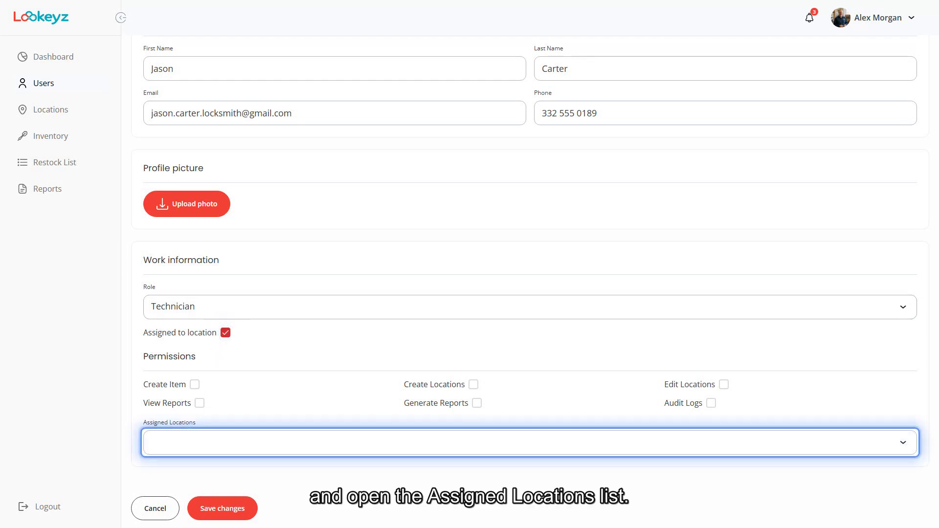
left_click(530, 442)
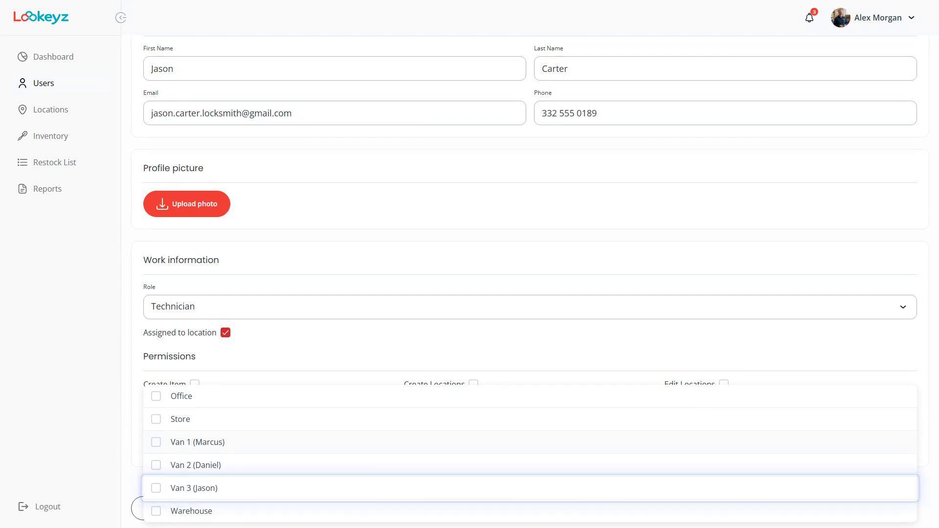
left_click(531, 488)
key("Escape")
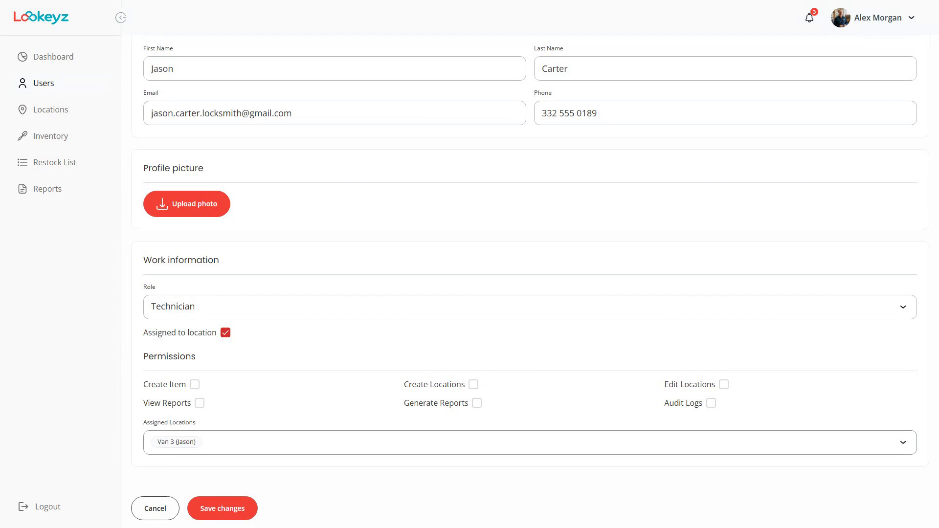
Save the new Technician user with the Van 3 assignment.
left_click(223, 509)
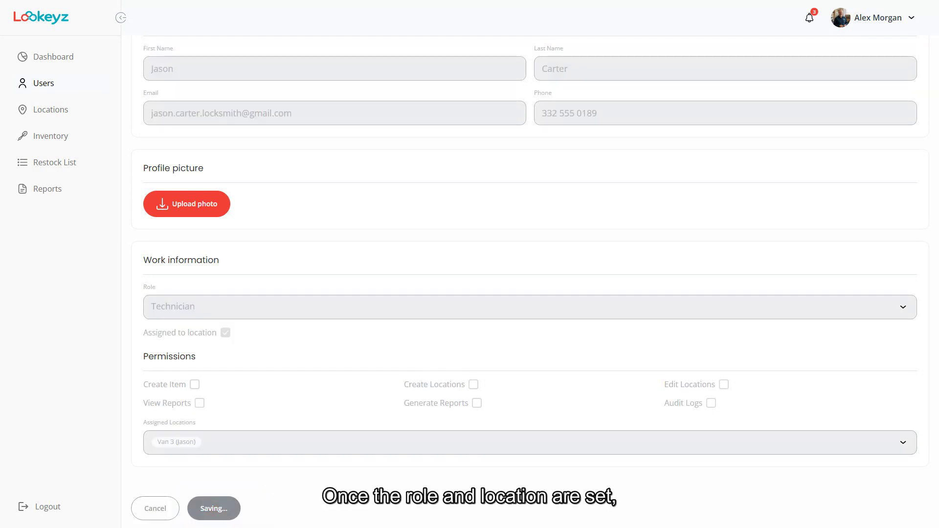